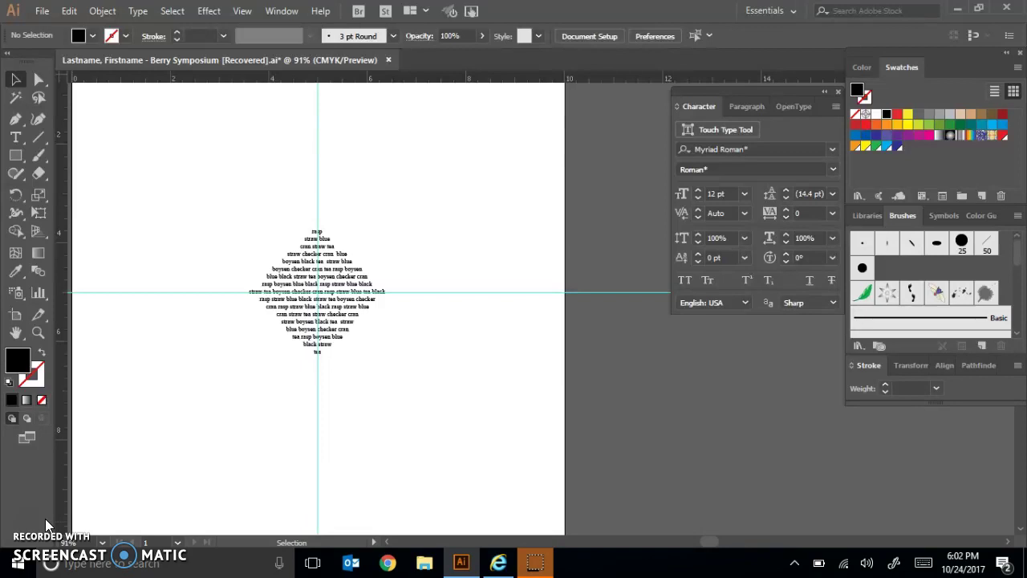
Draw a 2.9 in by 2.9 in circle with the Ellipse tool, centred on the intersection of the guides.
left_click(37, 511)
left_click(16, 155)
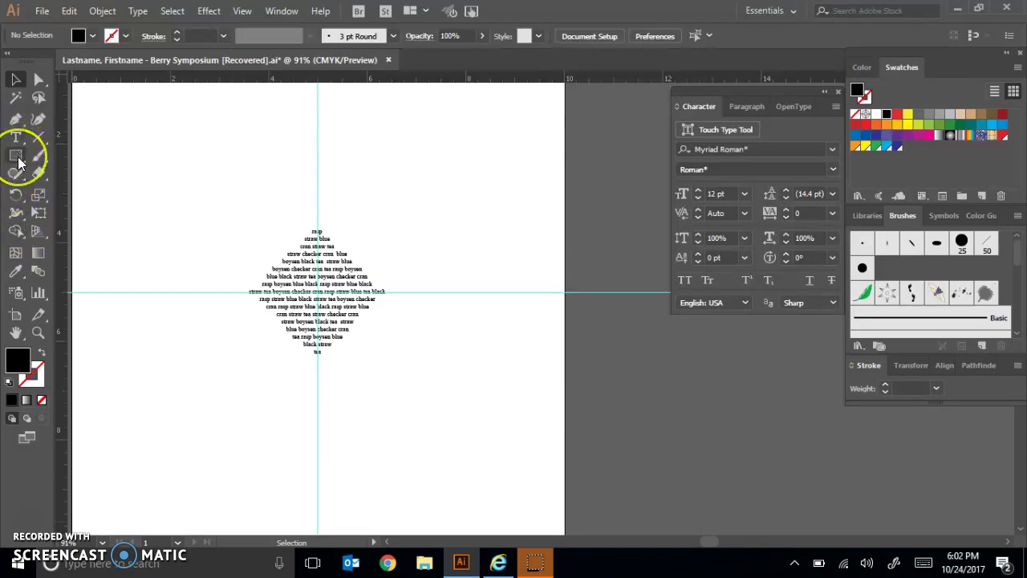
left_click_drag(17, 161, 79, 196)
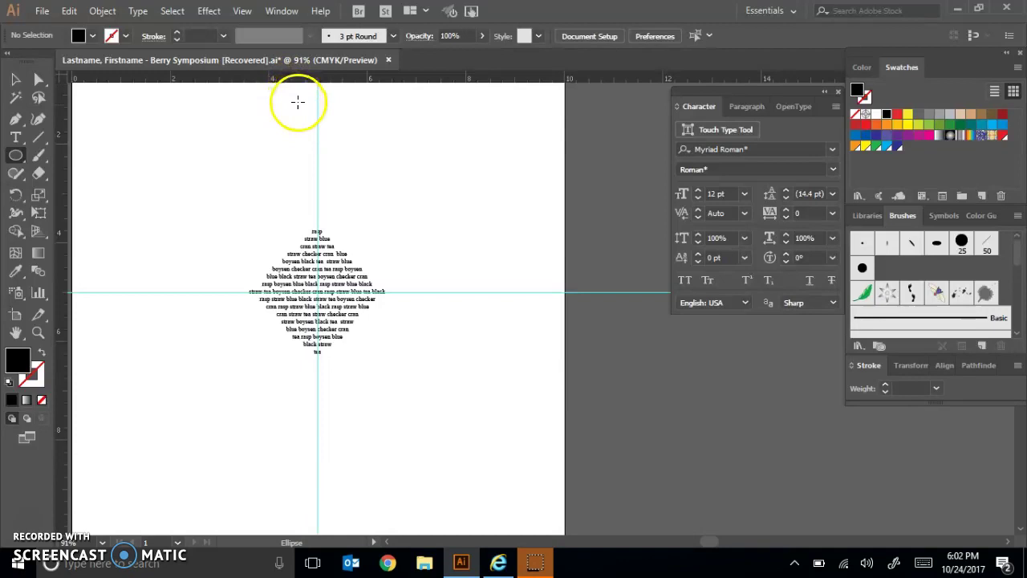
left_click(299, 105)
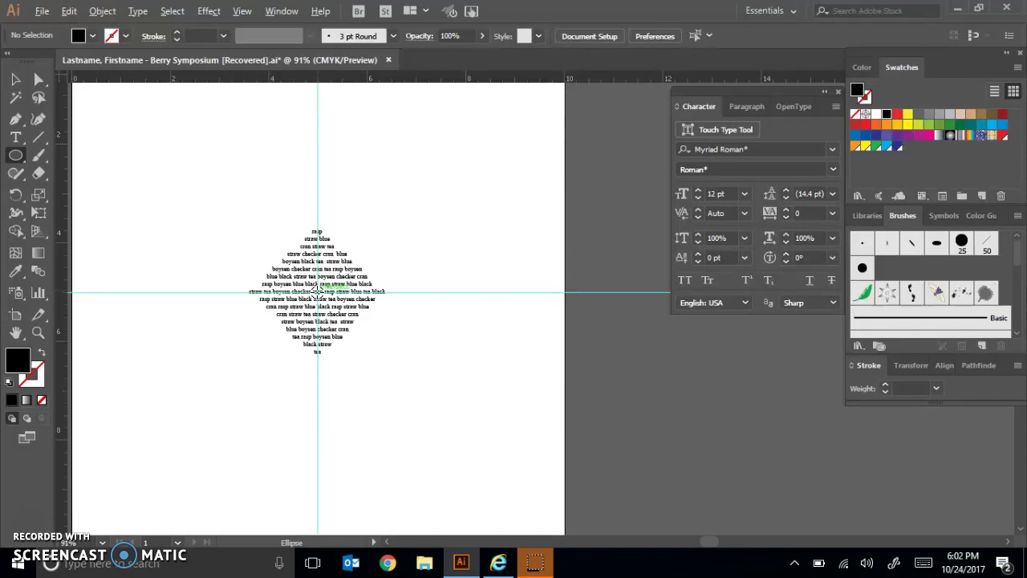
left_click(319, 291)
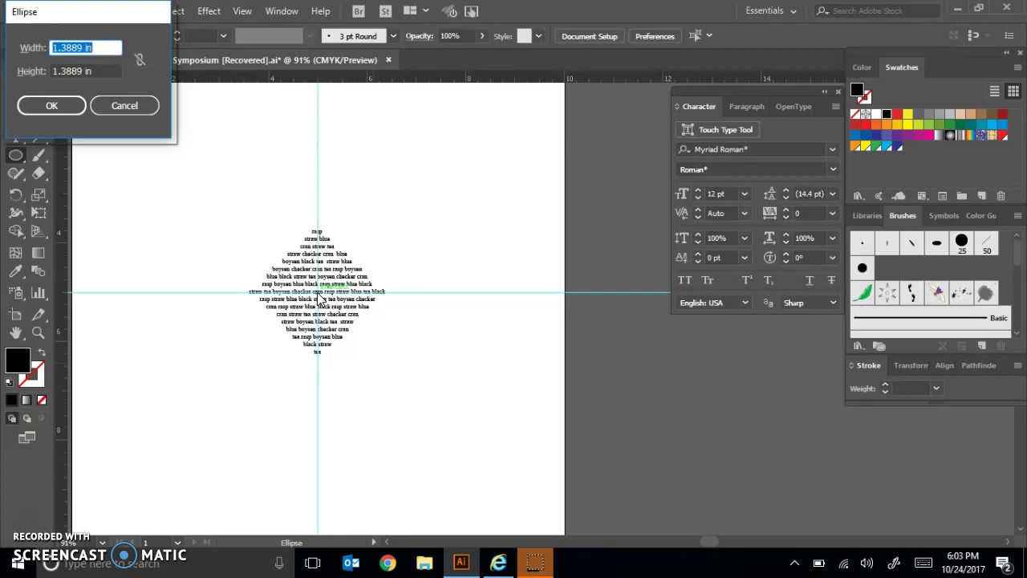
type("2.9")
key("Tab")
type("2.9")
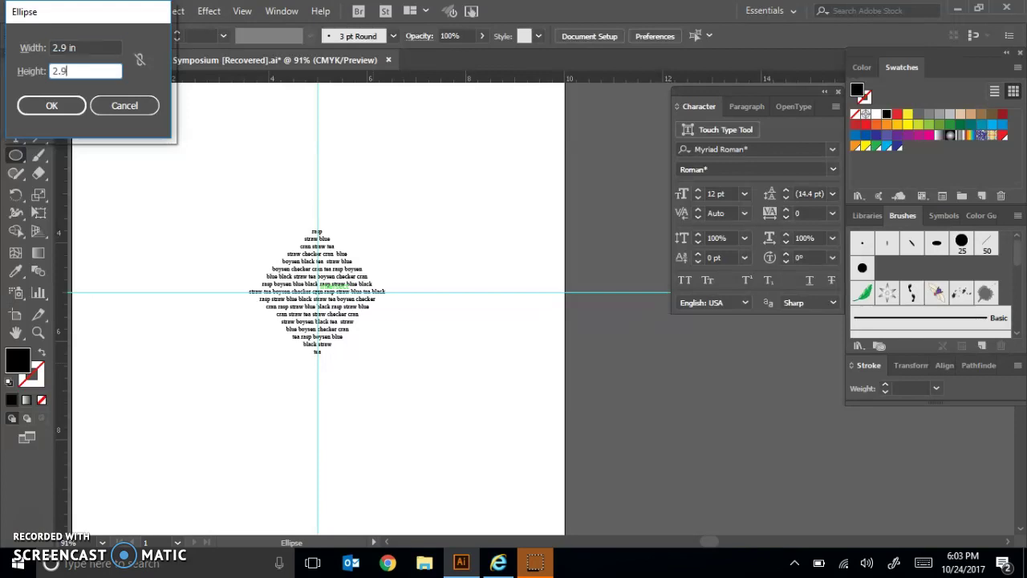
left_click(50, 115)
left_click(53, 107)
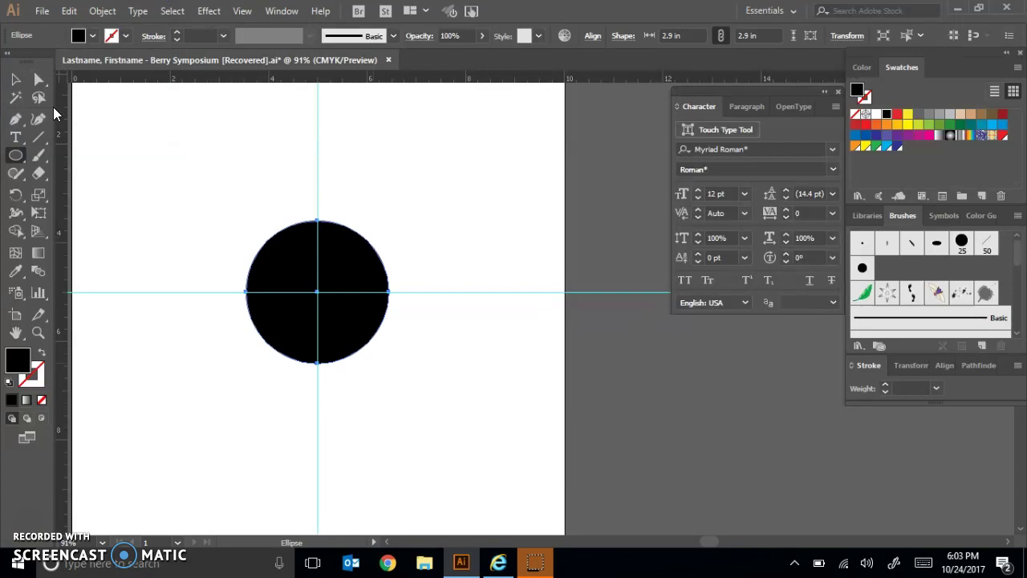
Convert the circle into a type path and enter the text "three rivers" starting at its upper-left arc.
left_click(17, 138)
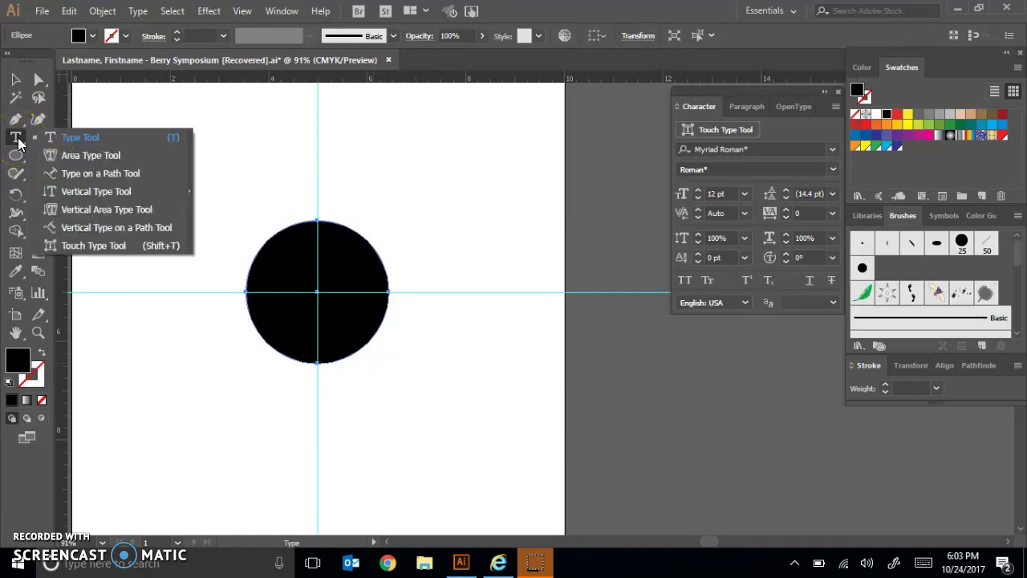
left_click_drag(58, 138, 88, 177)
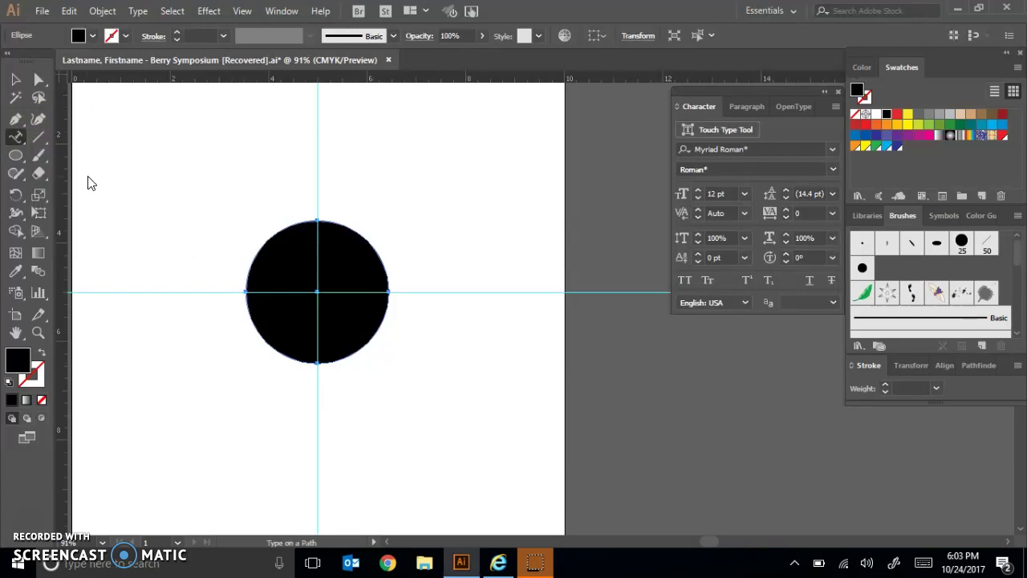
left_click_drag(238, 206, 268, 240)
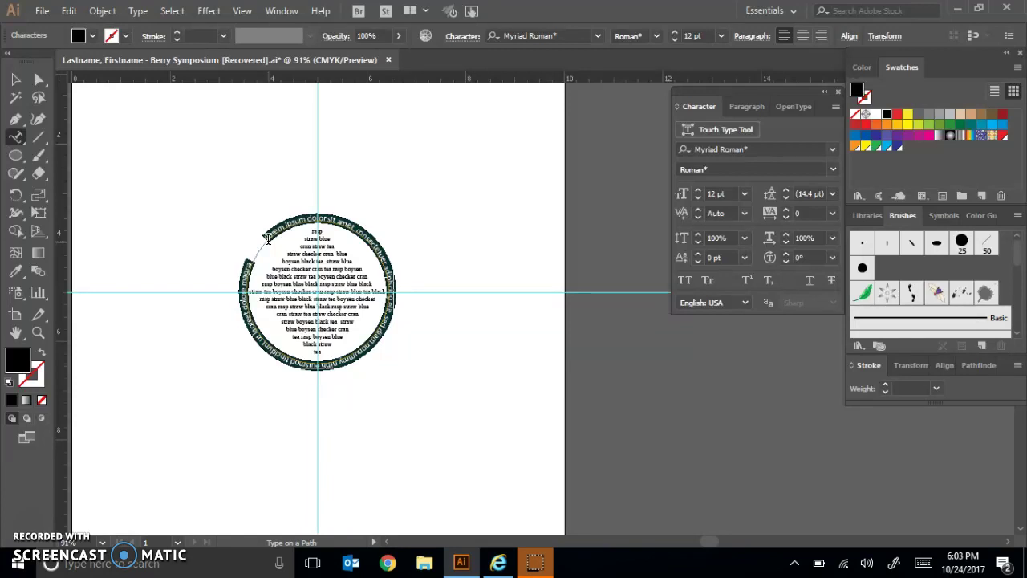
mouse_move(268, 238)
left_mouse_down()
mouse_move(248, 110)
mouse_move(179, 245)
mouse_move(344, 195)
mouse_move(252, 242)
mouse_move(265, 236)
left_mouse_up()
type("Type")
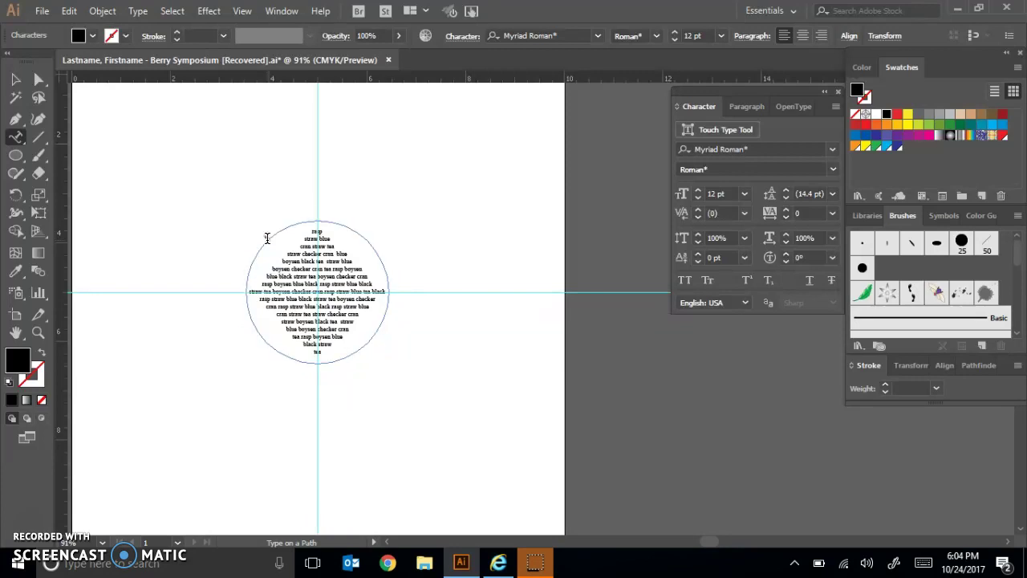
type("et rivers")
triple_click(270, 232)
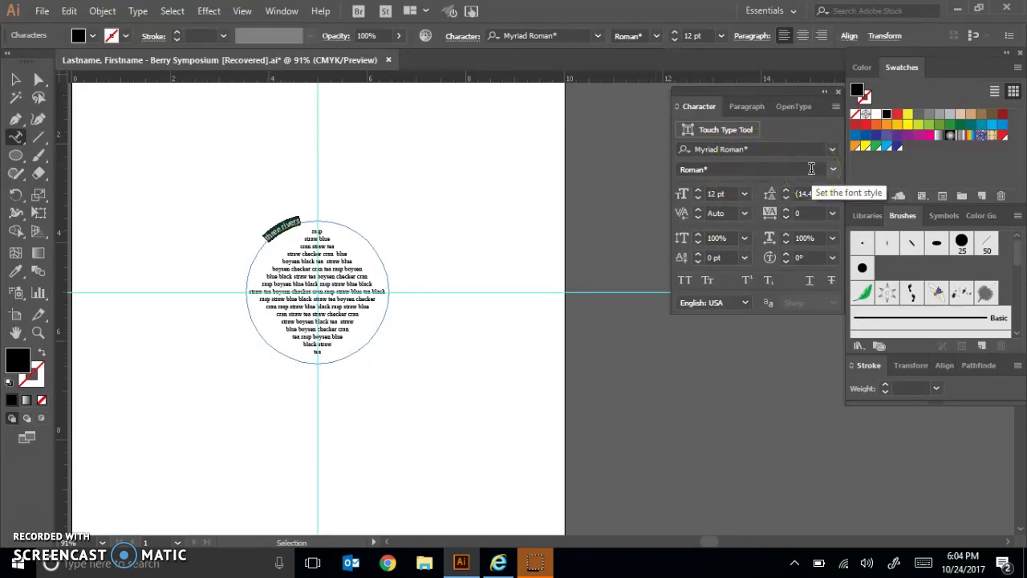
left_click(276, 11)
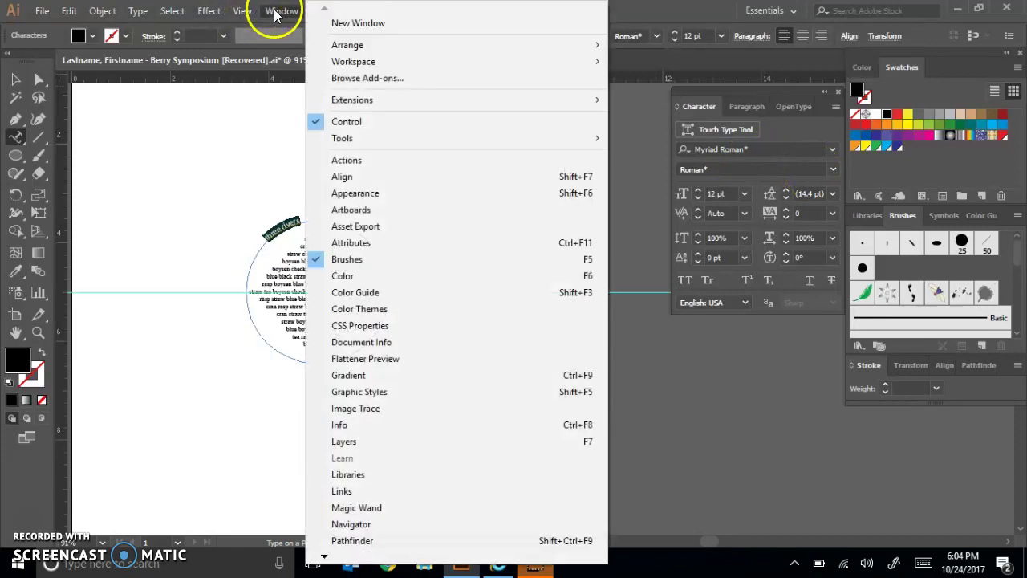
mouse_move(324, 556)
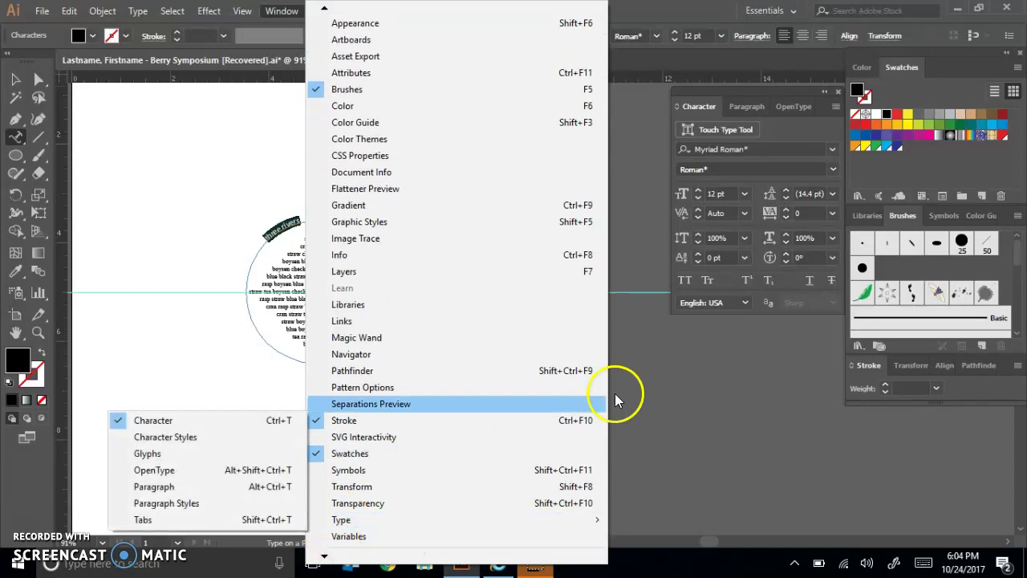
left_click(795, 391)
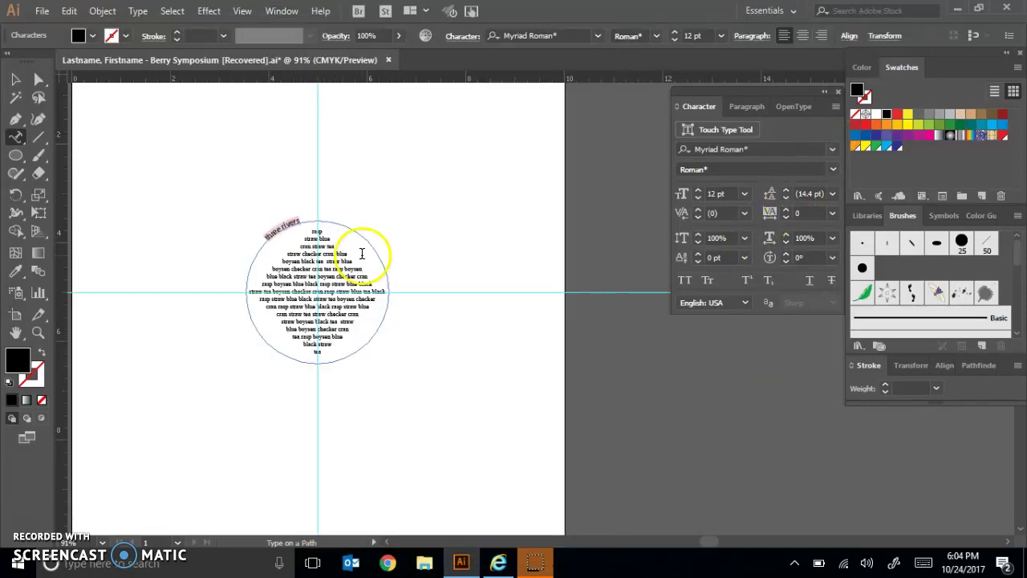
Format the "three rivers" path text in Times New Roman at 47 pt.
triple_click(277, 230)
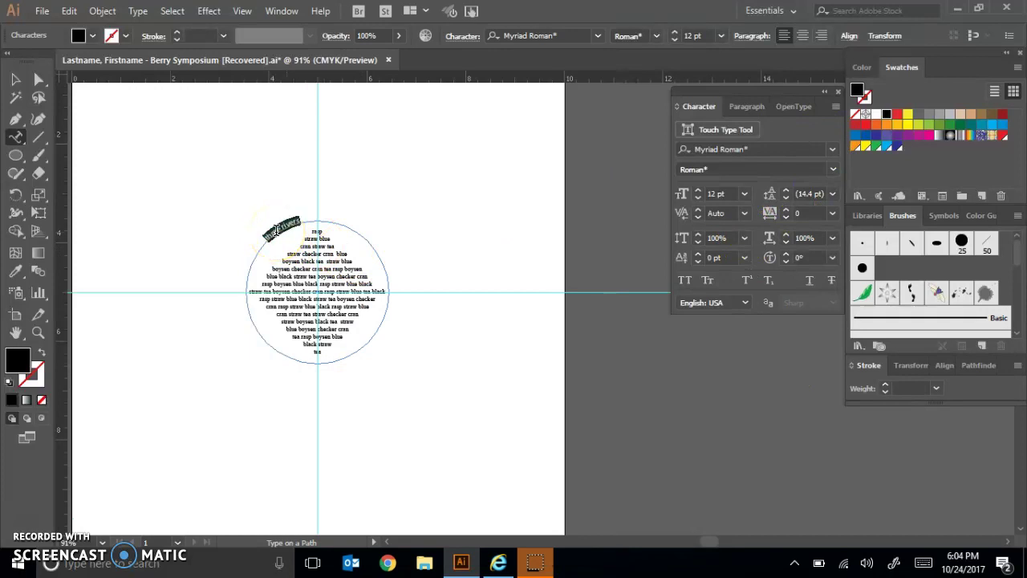
left_click(833, 151)
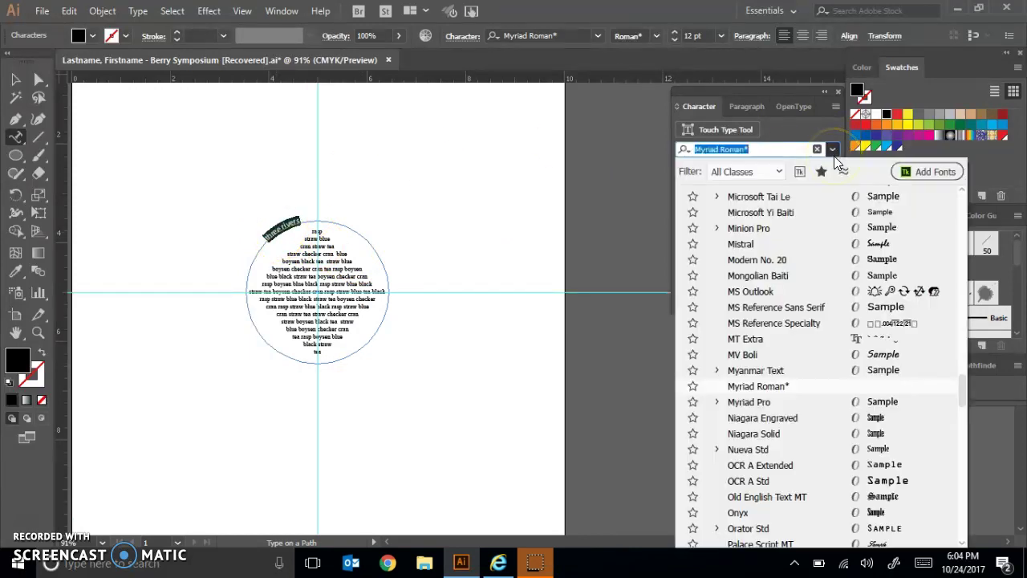
left_click_drag(965, 393, 967, 464)
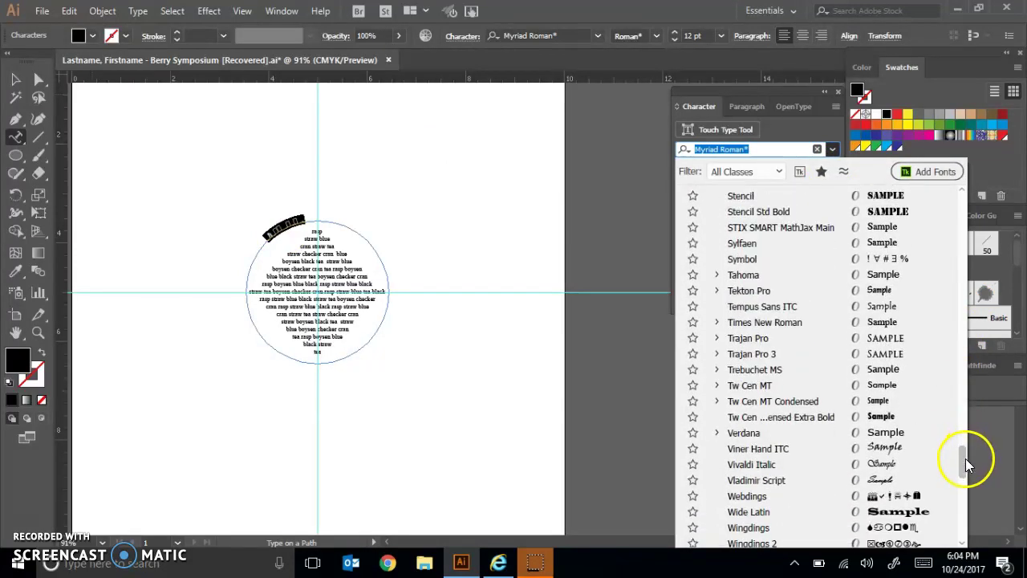
left_click(766, 325)
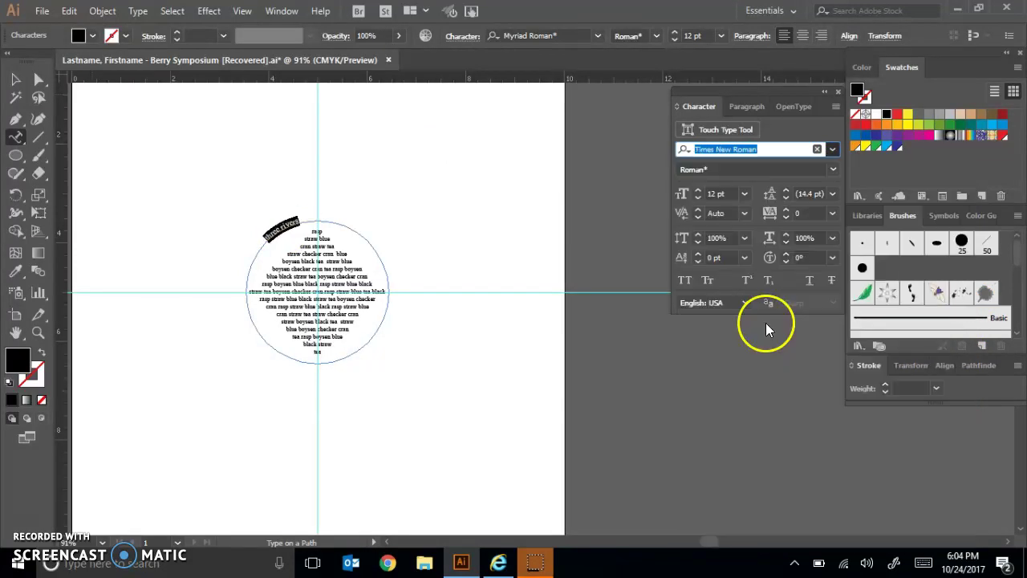
left_click(732, 194)
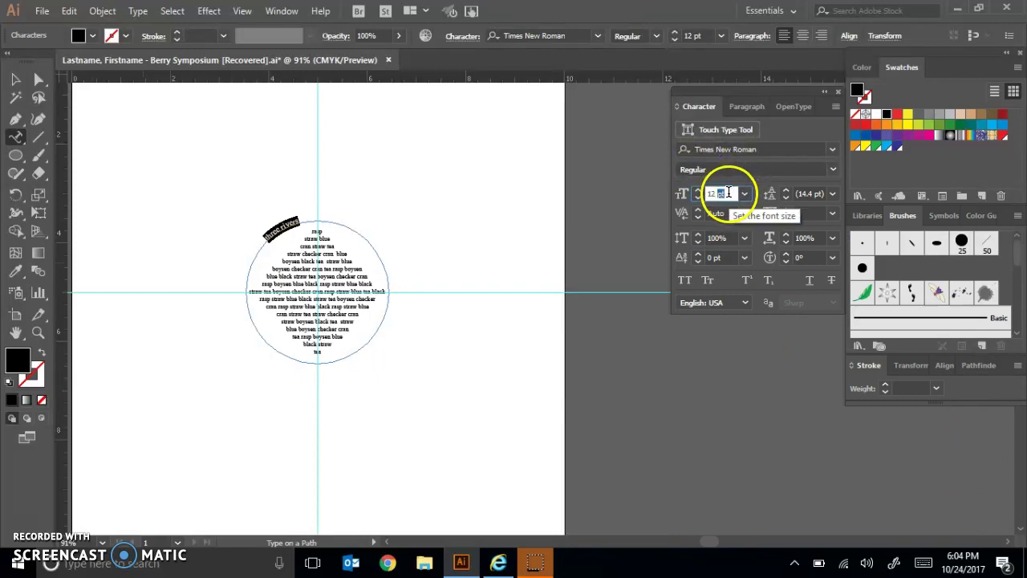
type("47")
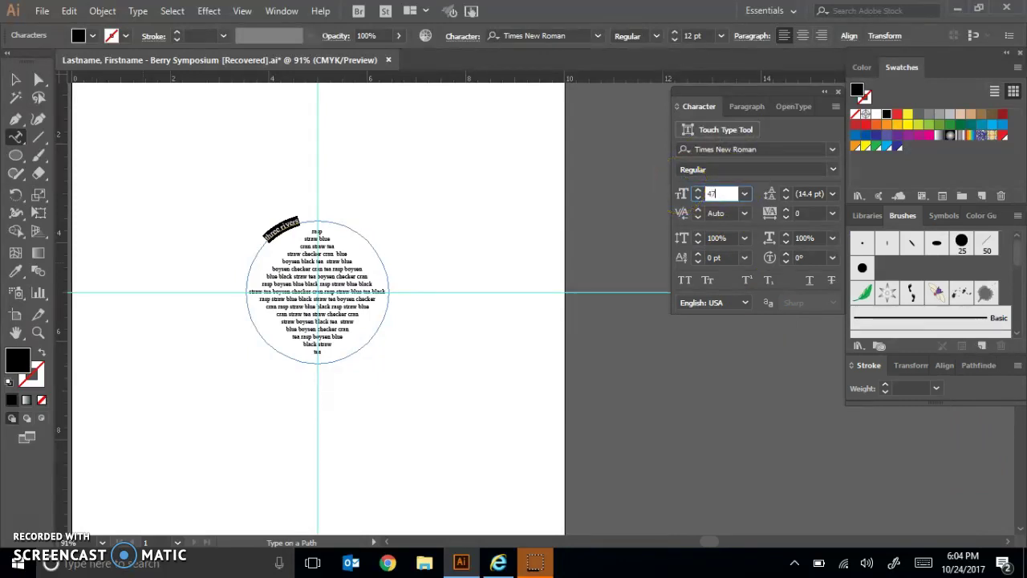
key("Return")
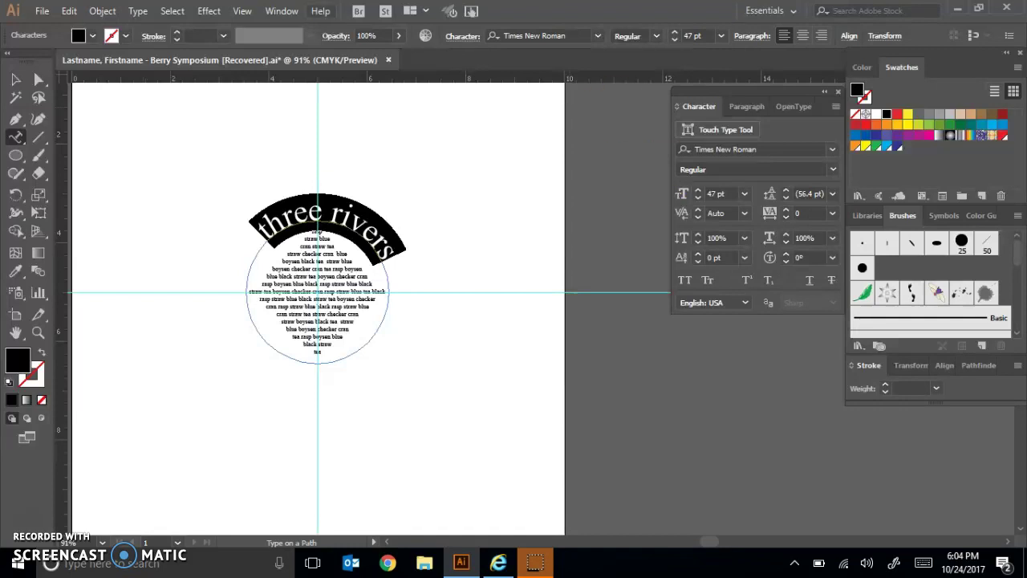
Slide the "three rivers" text along the circle so it is centred over the vertical guide.
left_click(17, 79)
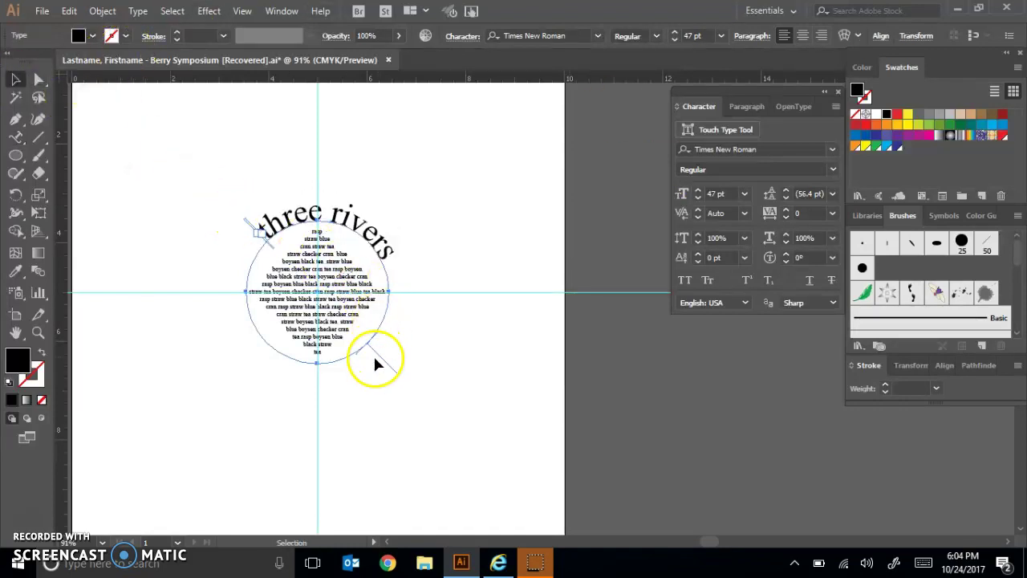
left_click_drag(376, 351, 429, 368)
left_click(380, 355)
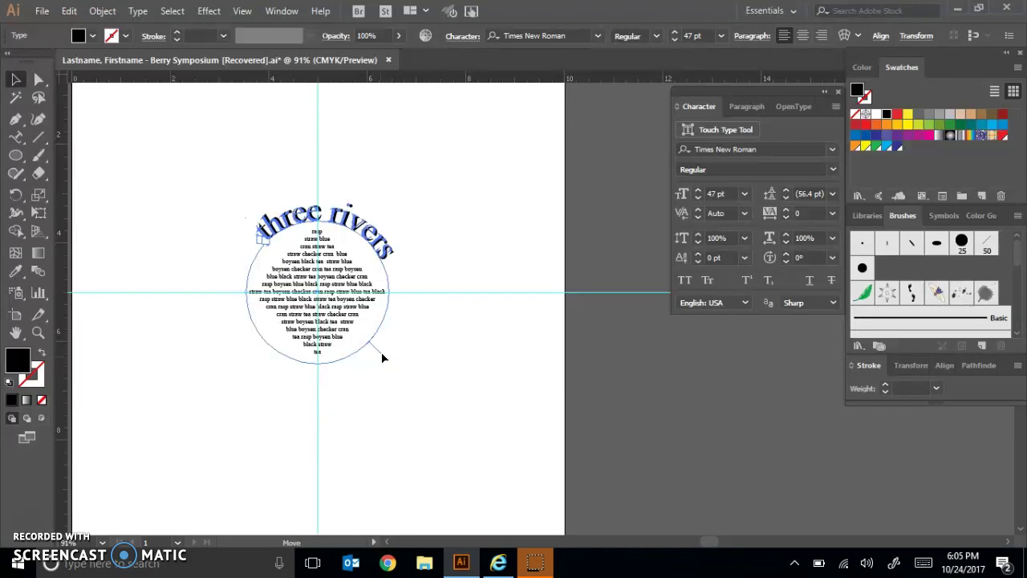
left_click_drag(383, 356, 383, 346)
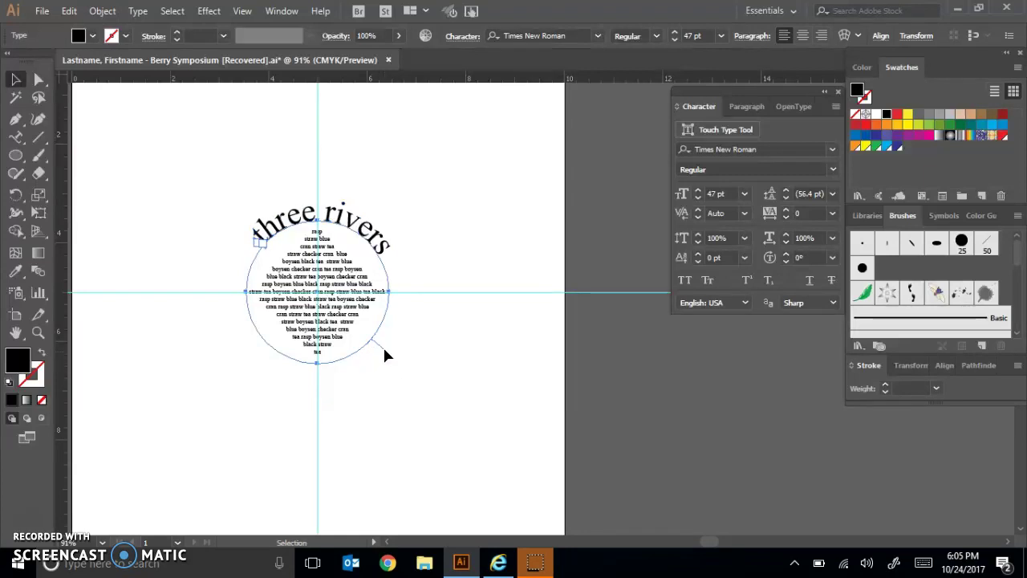
left_click_drag(277, 197, 310, 241)
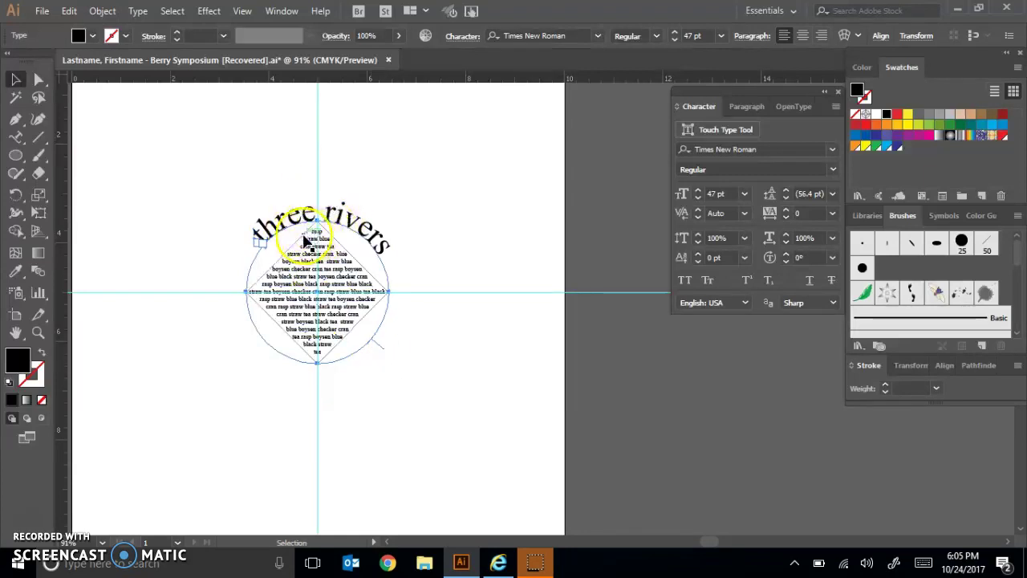
left_click(378, 294)
left_click(300, 205)
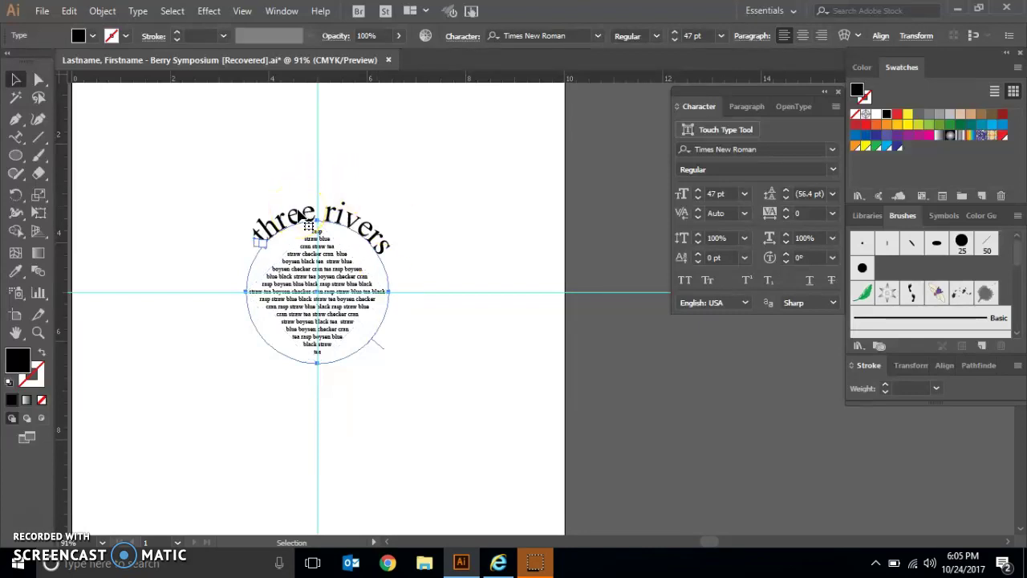
Copy the curved text, paste it in front, and flip the copy to the inside of the circle's lower half.
left_click(69, 10)
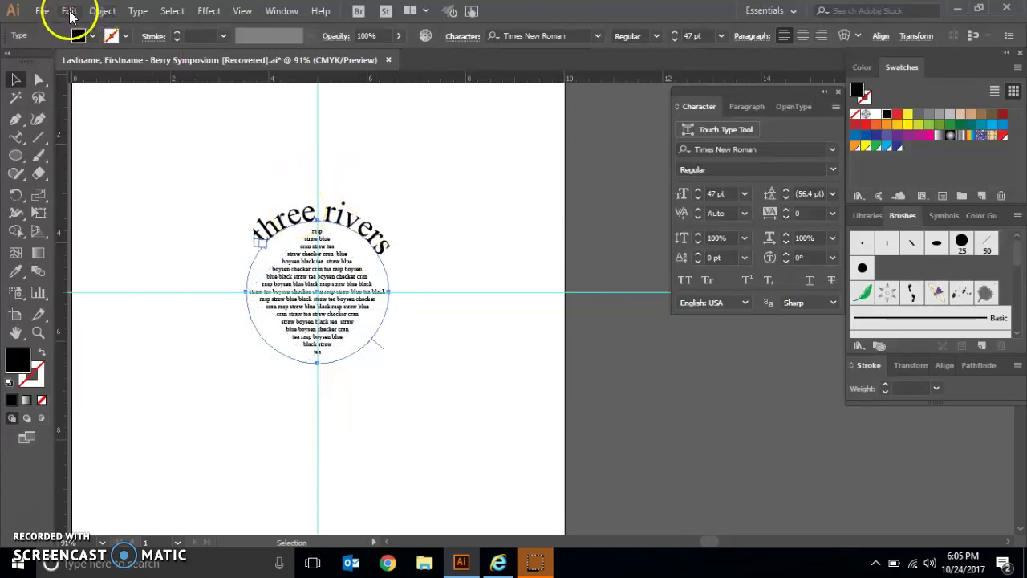
left_click(103, 83)
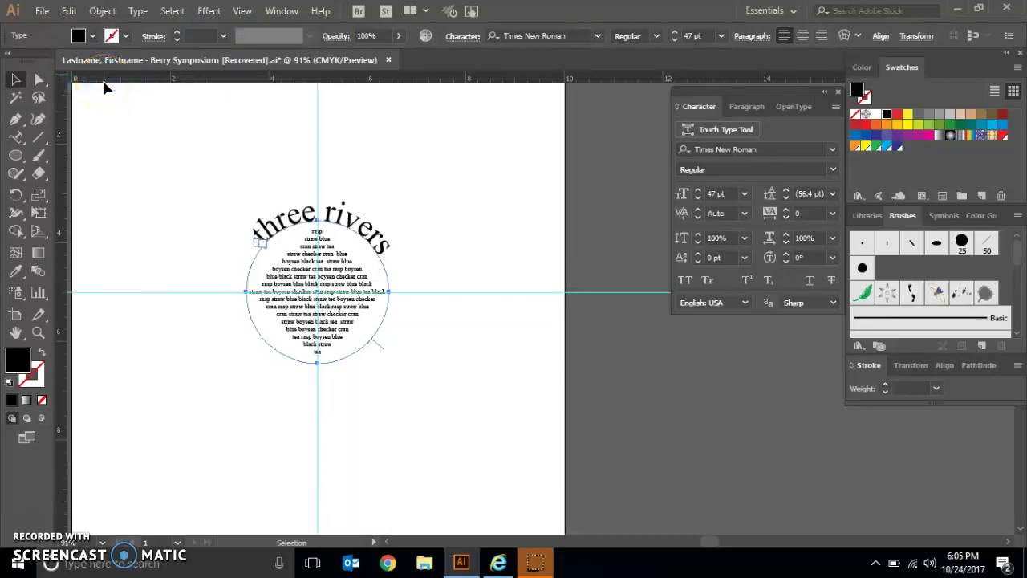
left_click(69, 12)
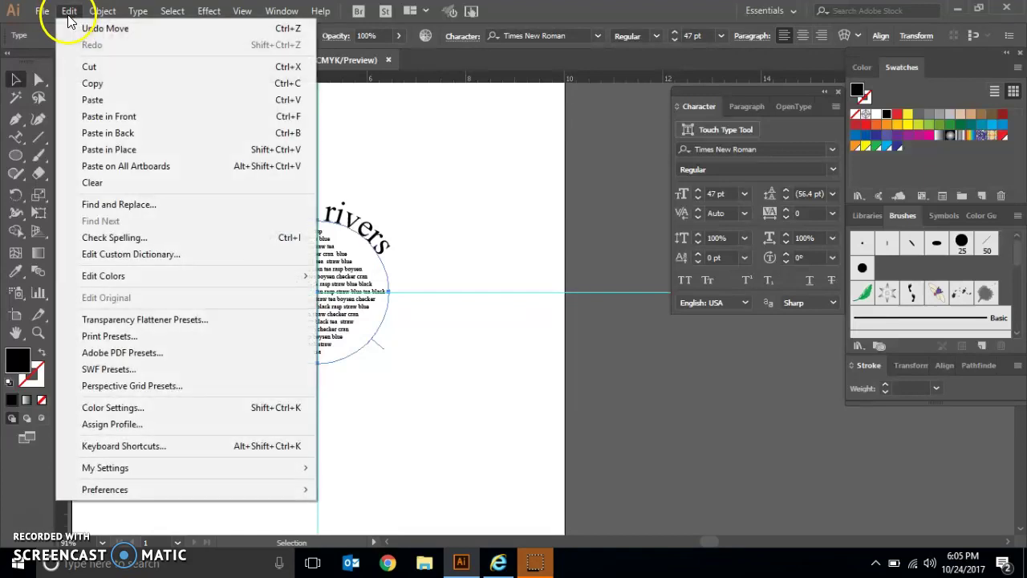
left_click(105, 116)
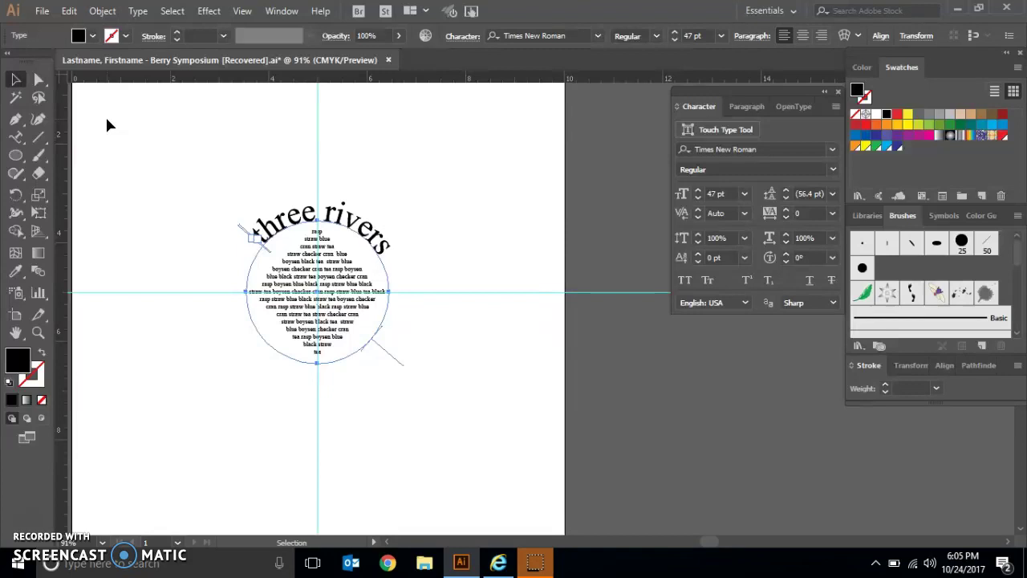
left_click(381, 344)
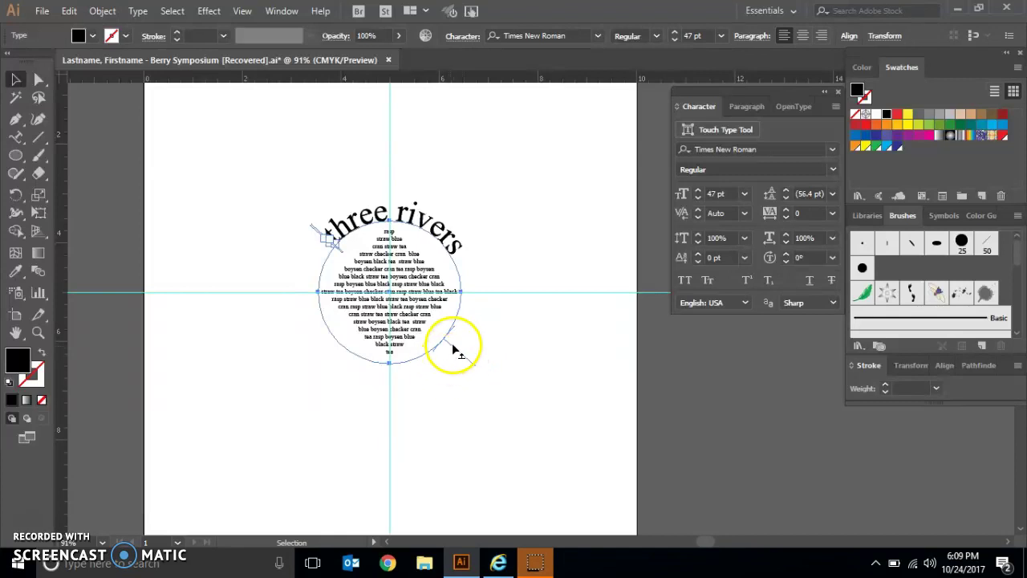
left_click_drag(452, 343, 452, 261)
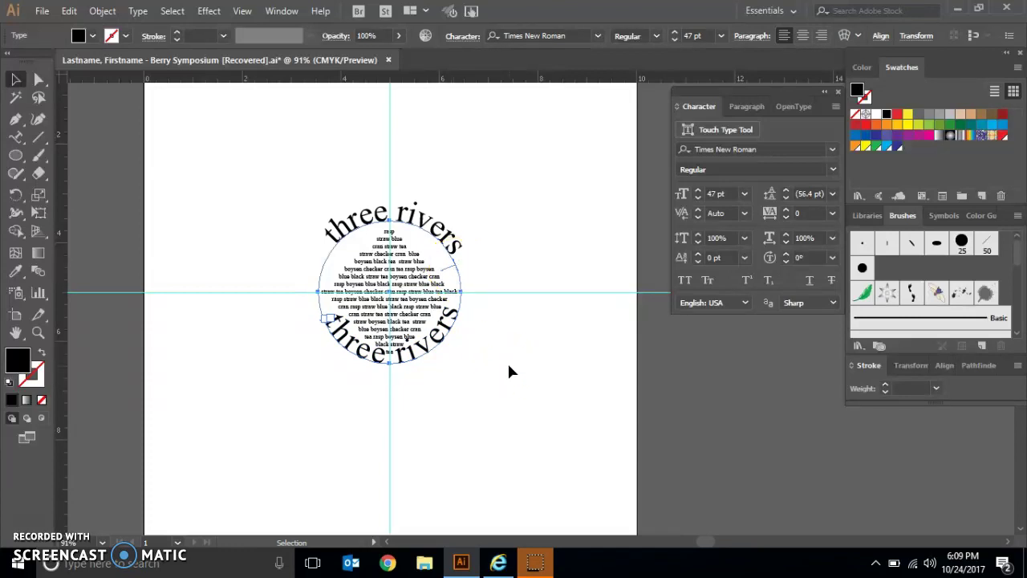
Set the baseline shift of the lower "three rivers" text to -21 pt.
left_click(684, 285)
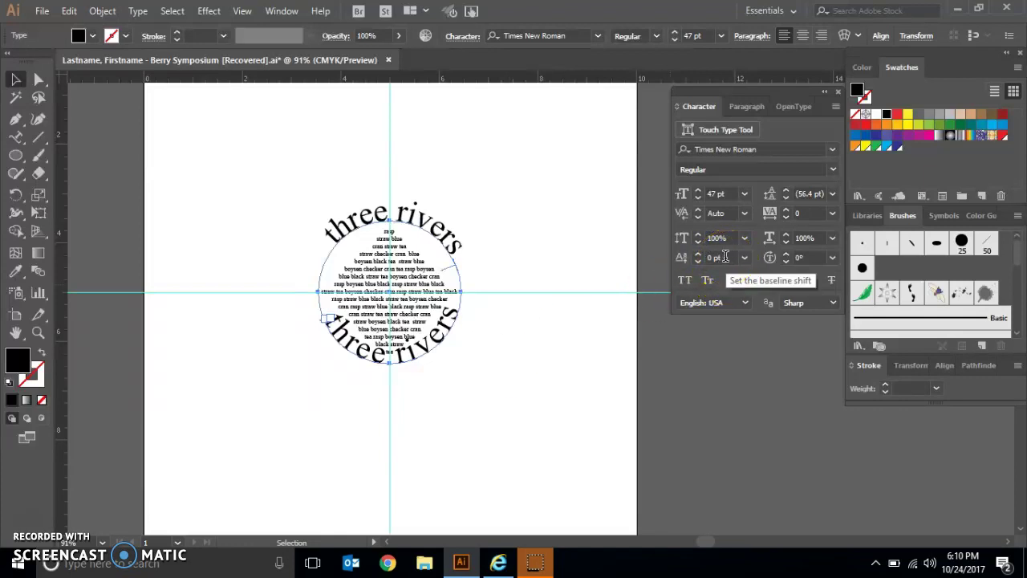
left_click(717, 258)
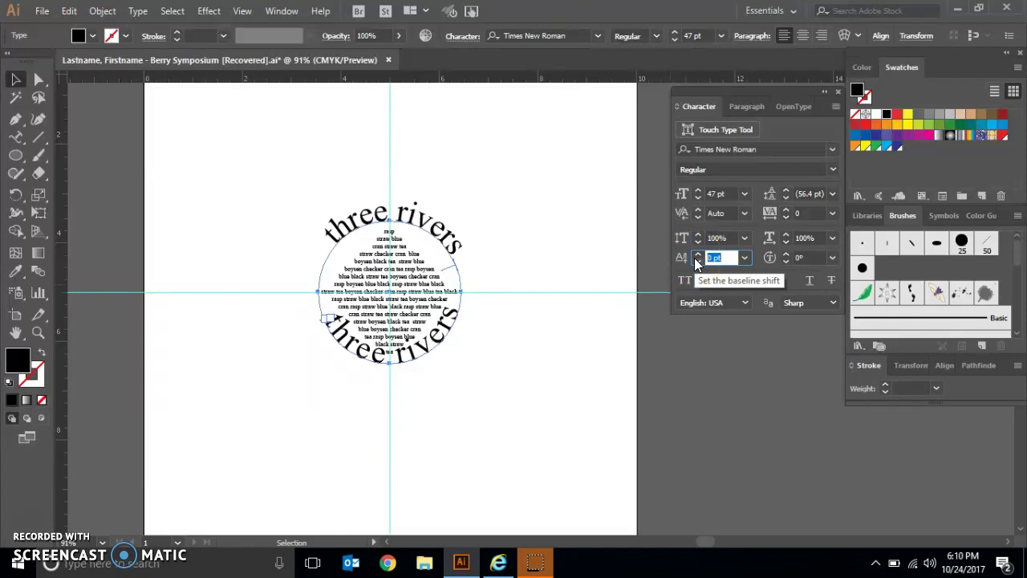
type("-21")
key("Return")
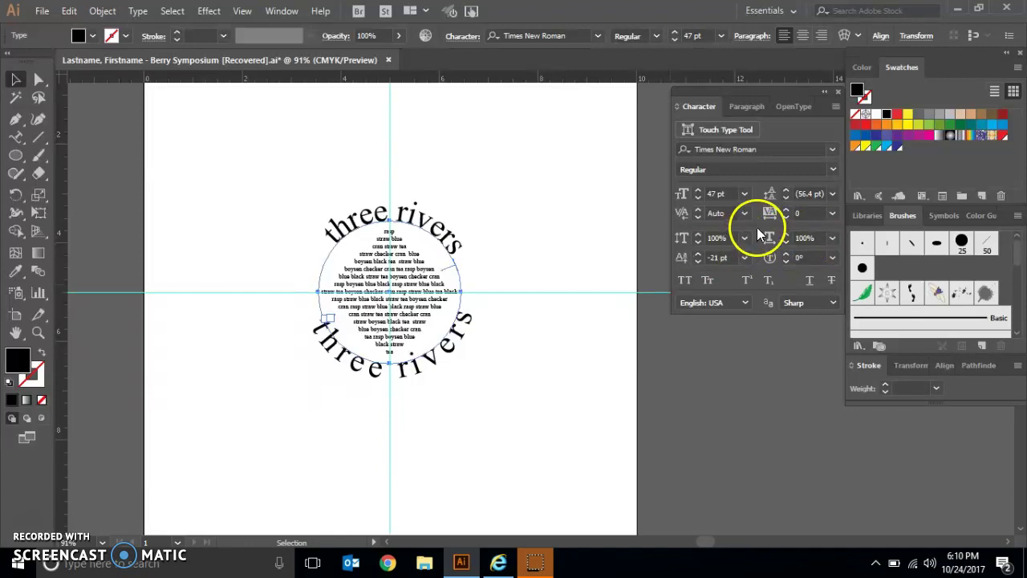
Set the tracking of the lower "three rivers" text to -10.
left_click(812, 213)
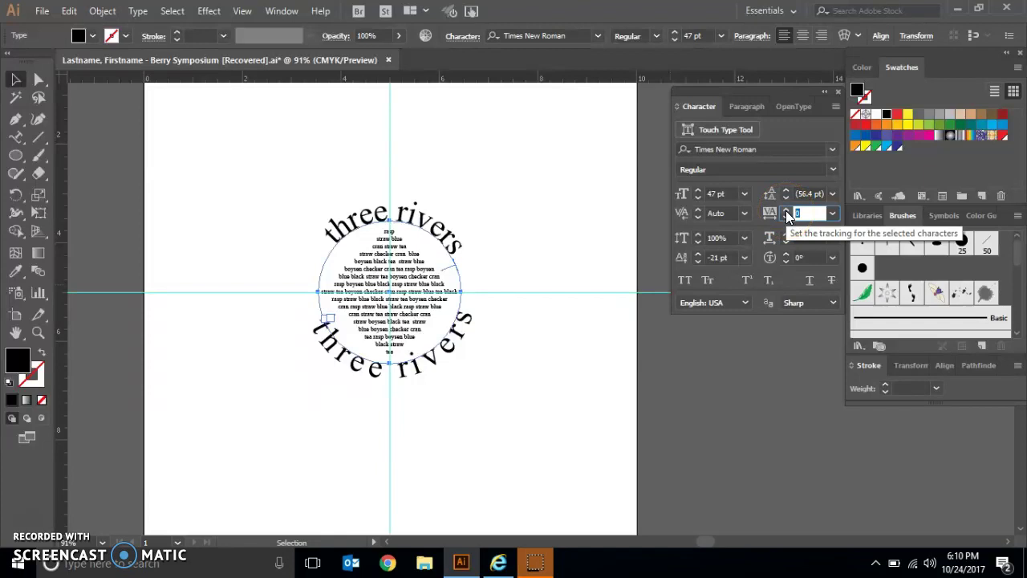
type("-10")
key("Return")
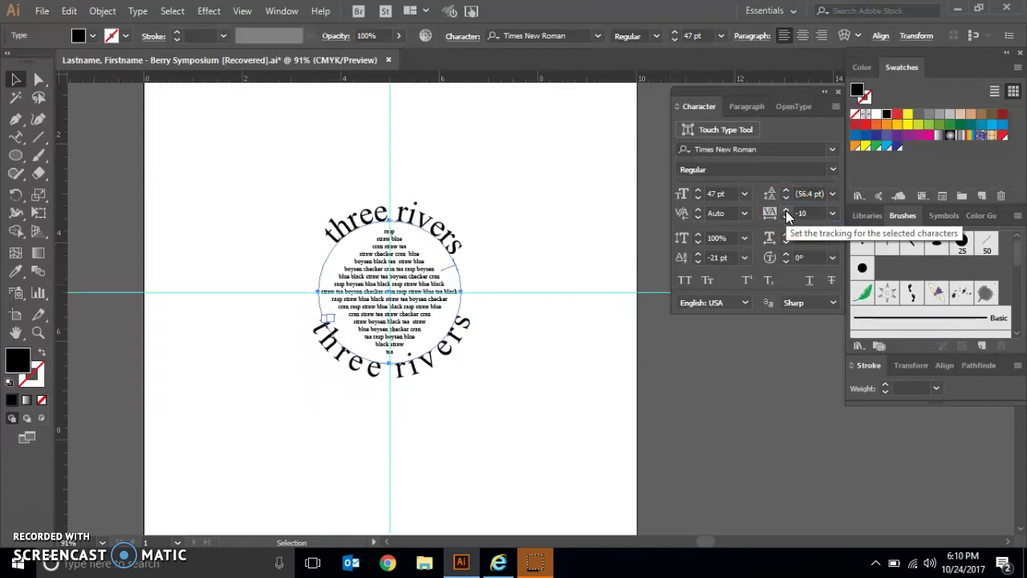
left_click(806, 212)
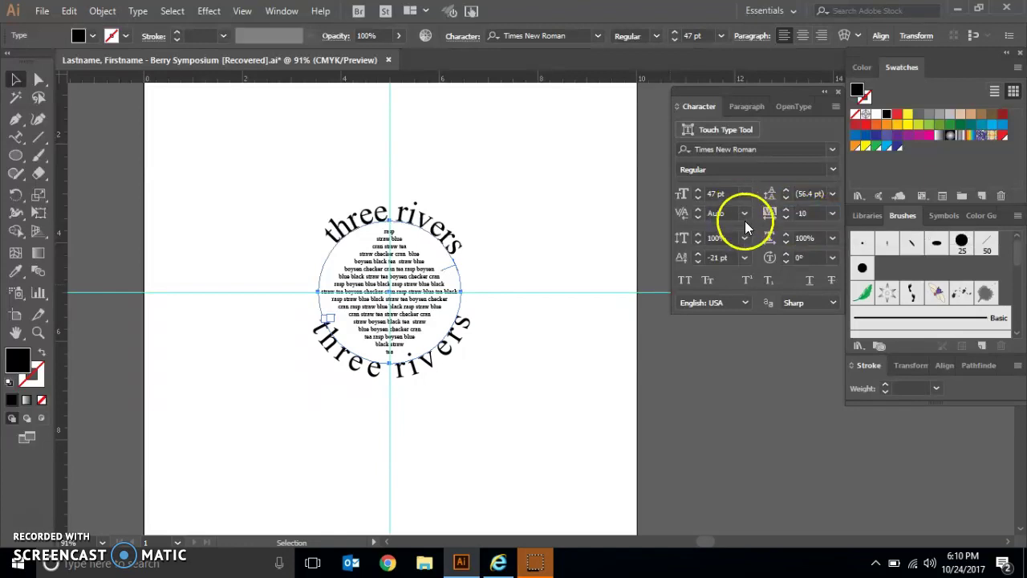
left_click(722, 213)
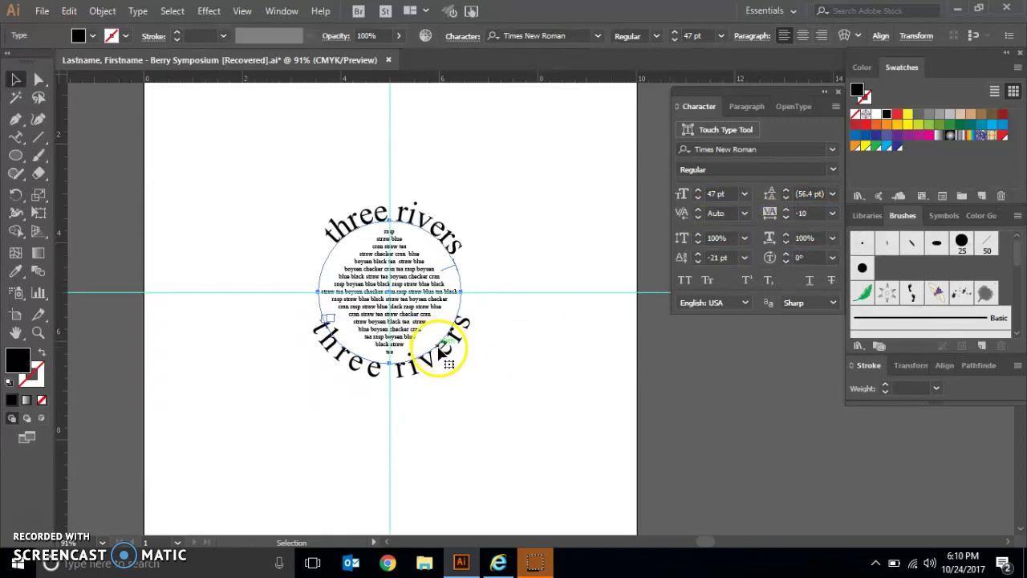
Replace the lower "three rivers" path text with "Symposium" and change its initial letter to lowercase.
left_click(15, 137)
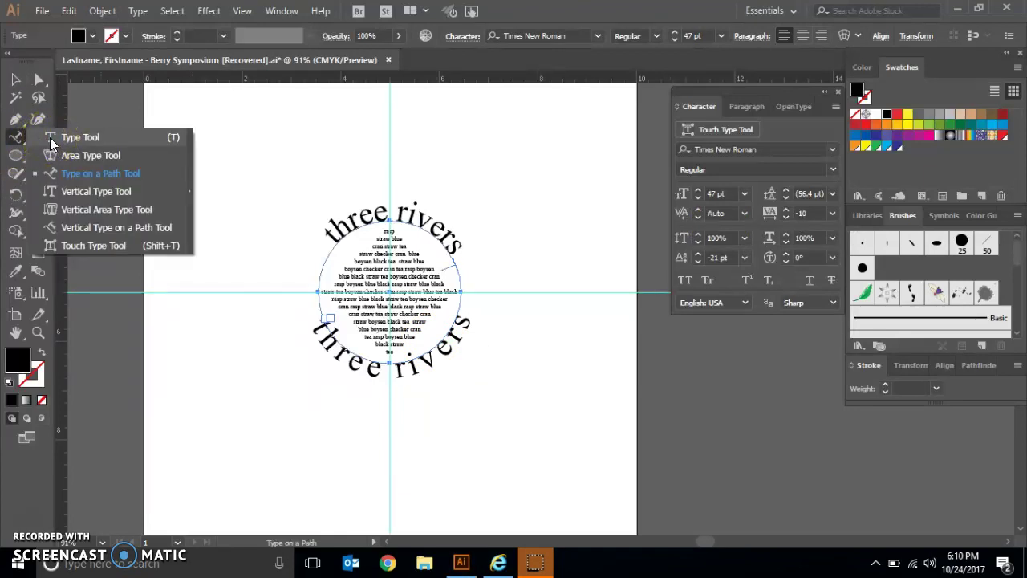
left_click(51, 140)
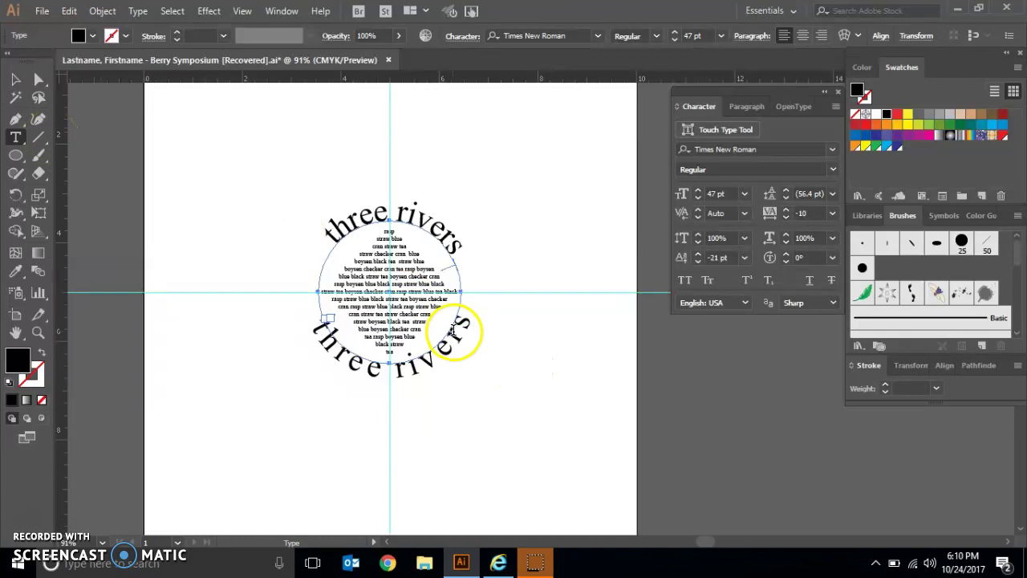
left_click_drag(453, 332, 301, 332)
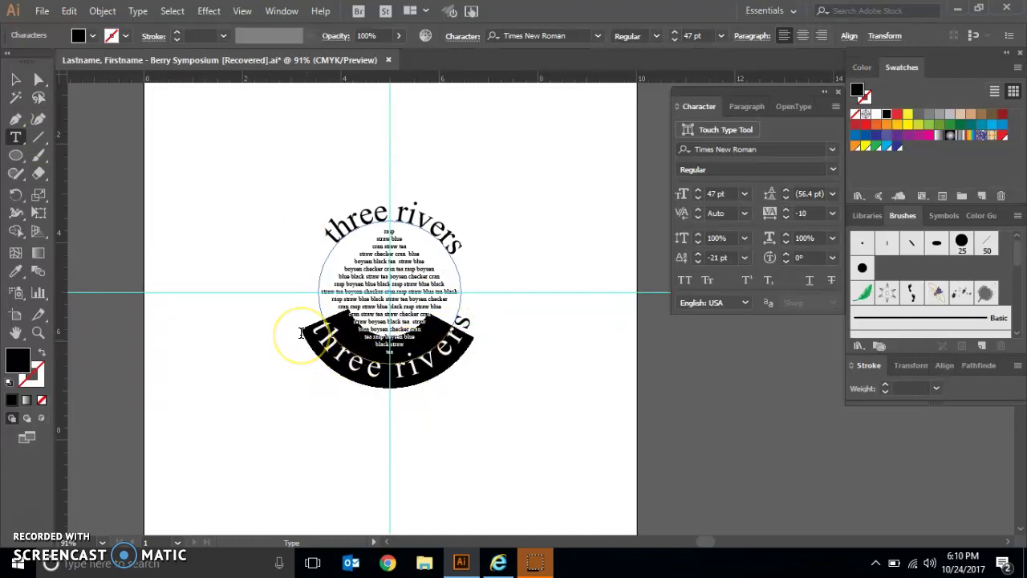
left_click(299, 329)
left_click(543, 314)
left_click_drag(470, 321, 299, 332)
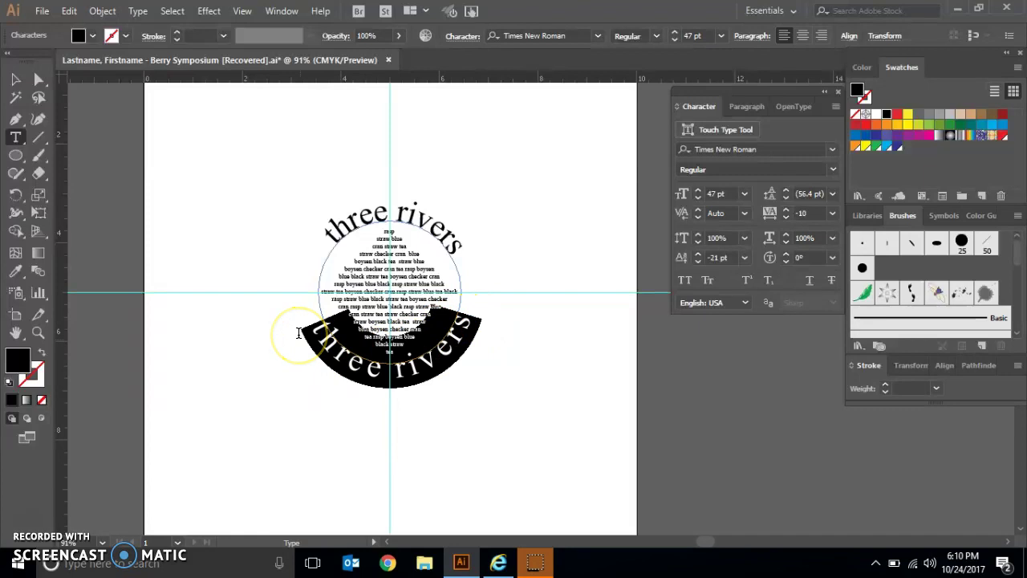
key("BackSpace")
type("S")
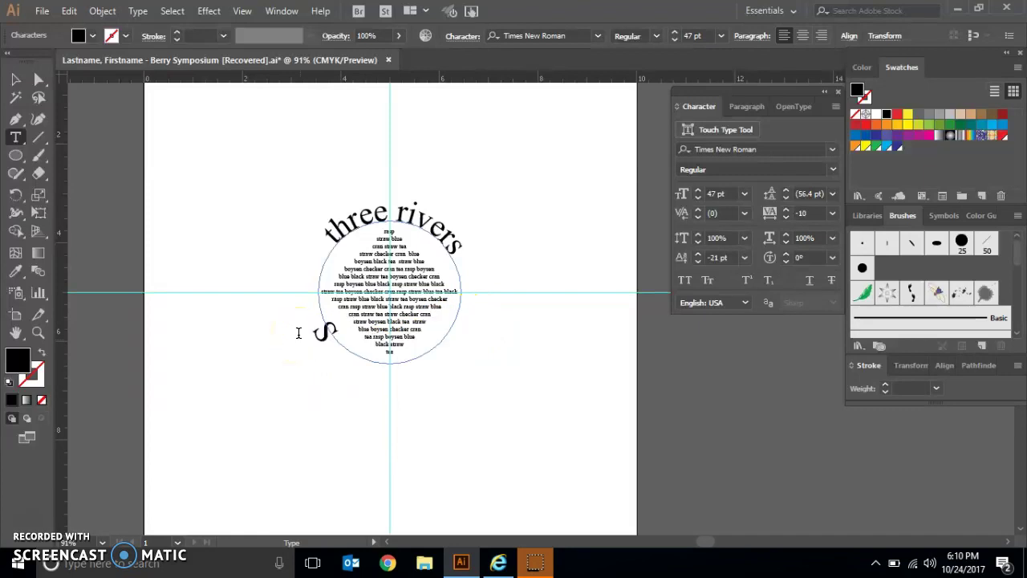
type("ympo")
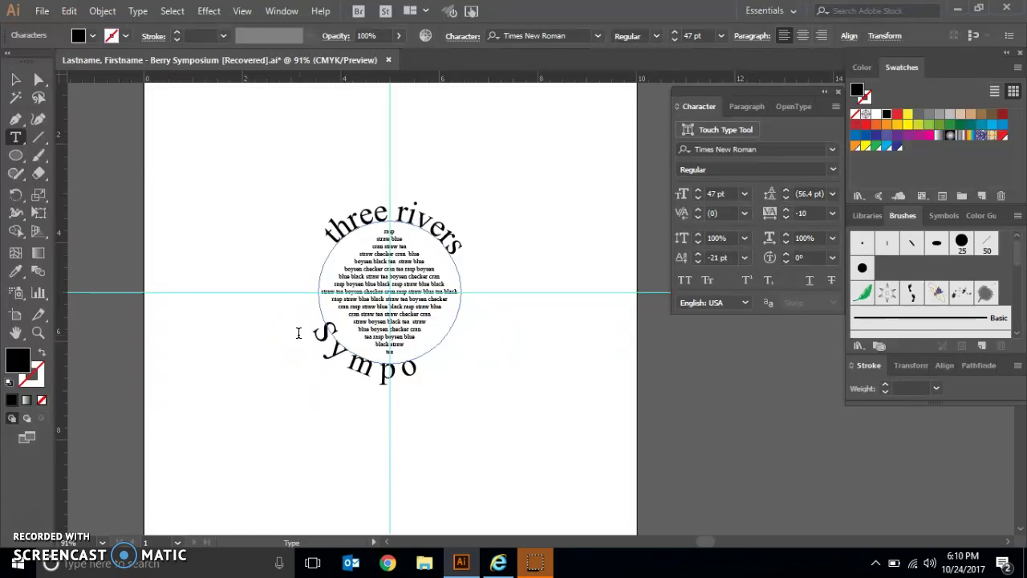
type("sium")
left_click(325, 339)
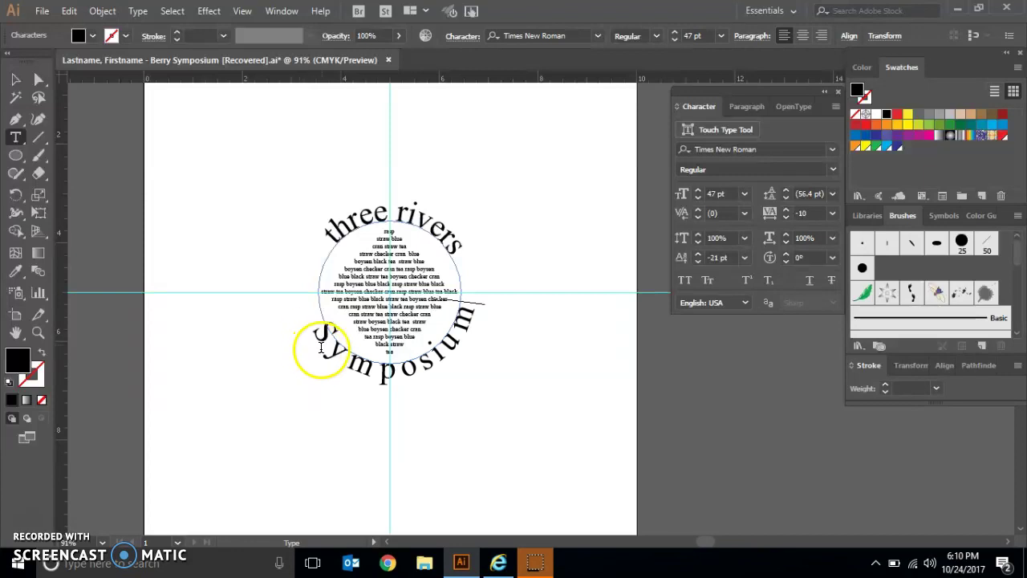
left_click_drag(325, 339, 467, 366)
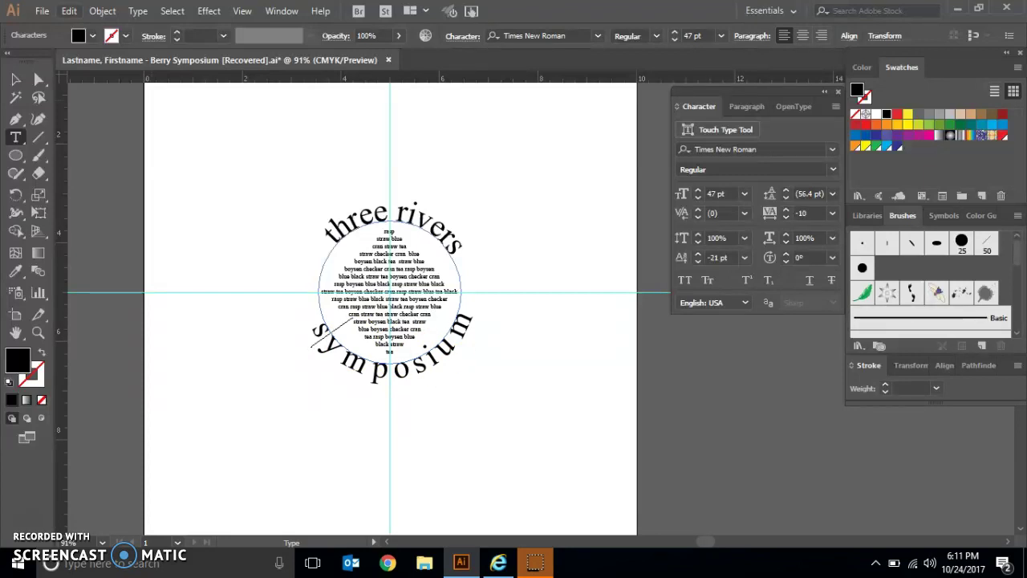
left_click(52, 24)
left_click(40, 17)
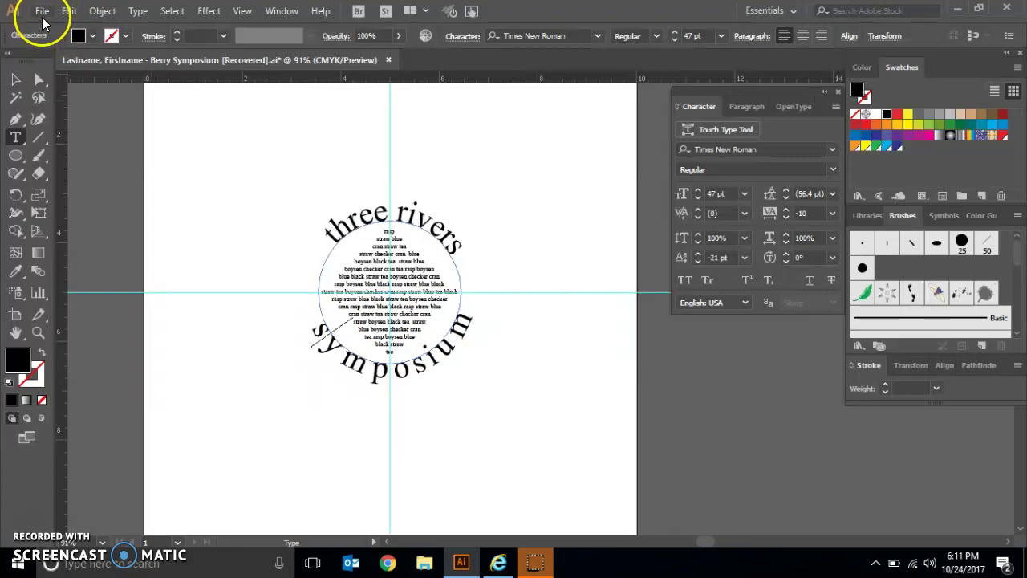